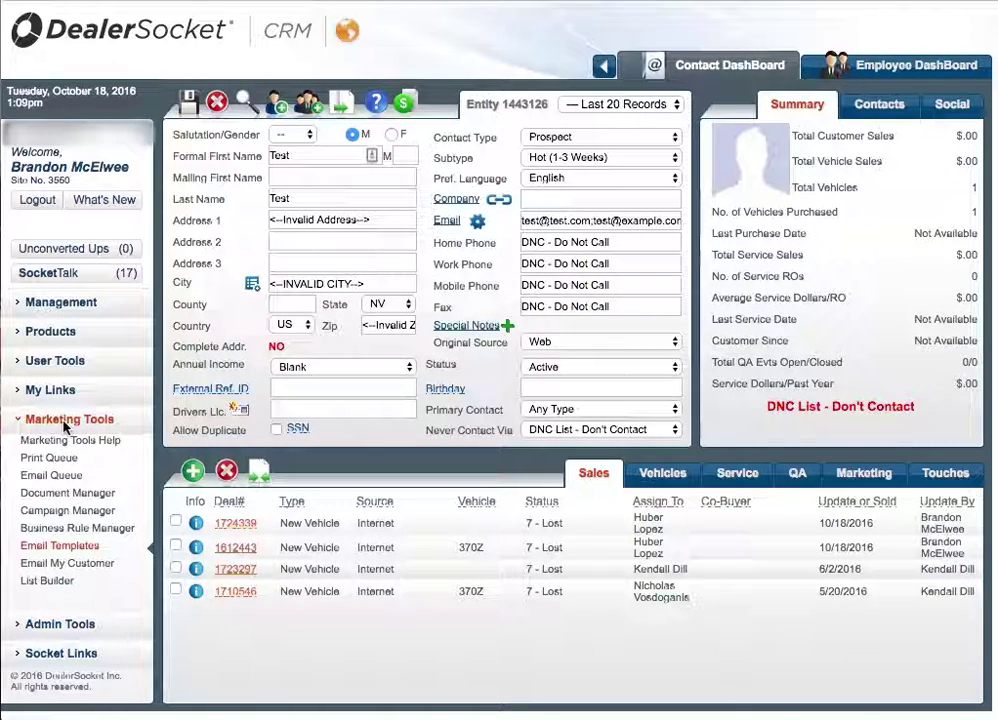
- Open Email Templates under Marketing Tools and start a new email template
left_click(52, 550)
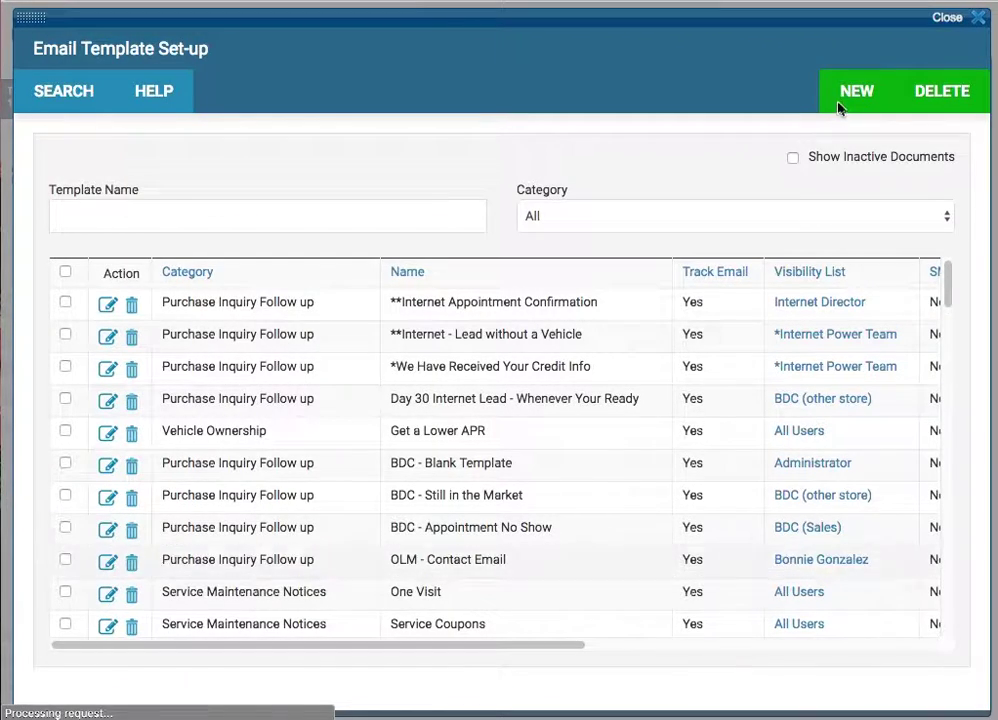
left_click(858, 96)
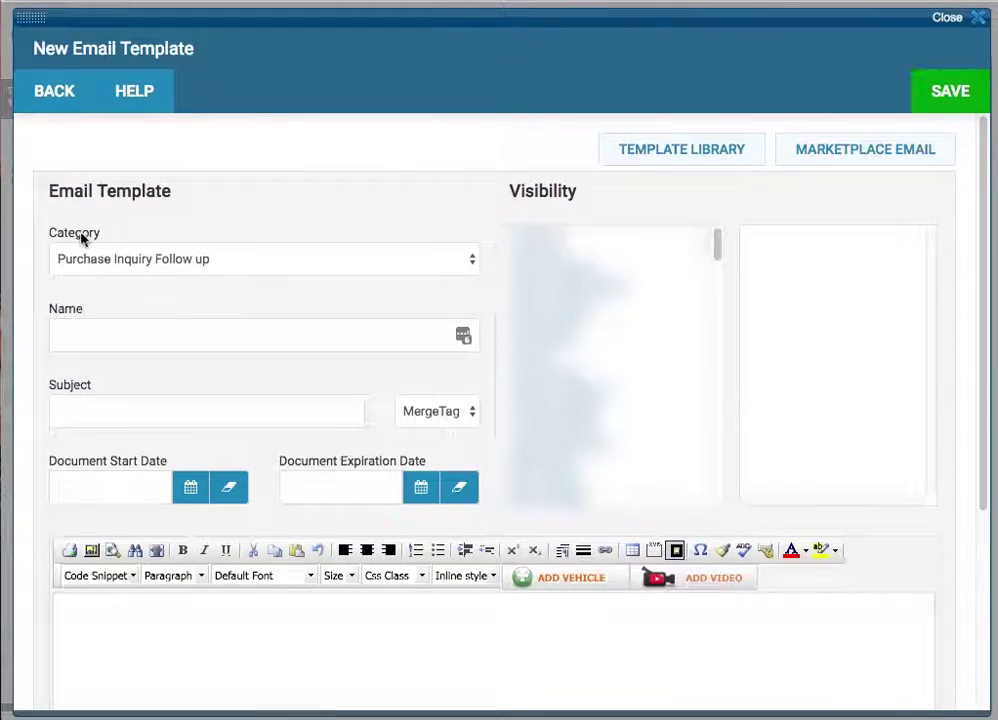
- Set the category to Special Offers and Dealership Events and name the template '<user's name> - 1st Email To Send'
left_click(258, 262)
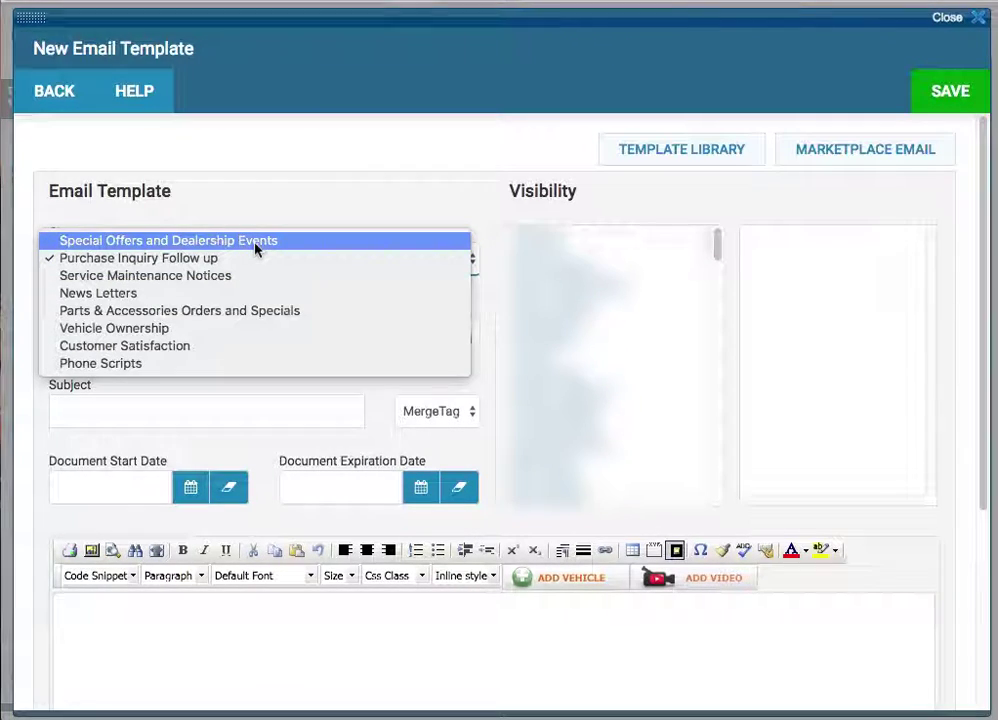
left_click(255, 243)
left_click(288, 333)
type("Brandon -")
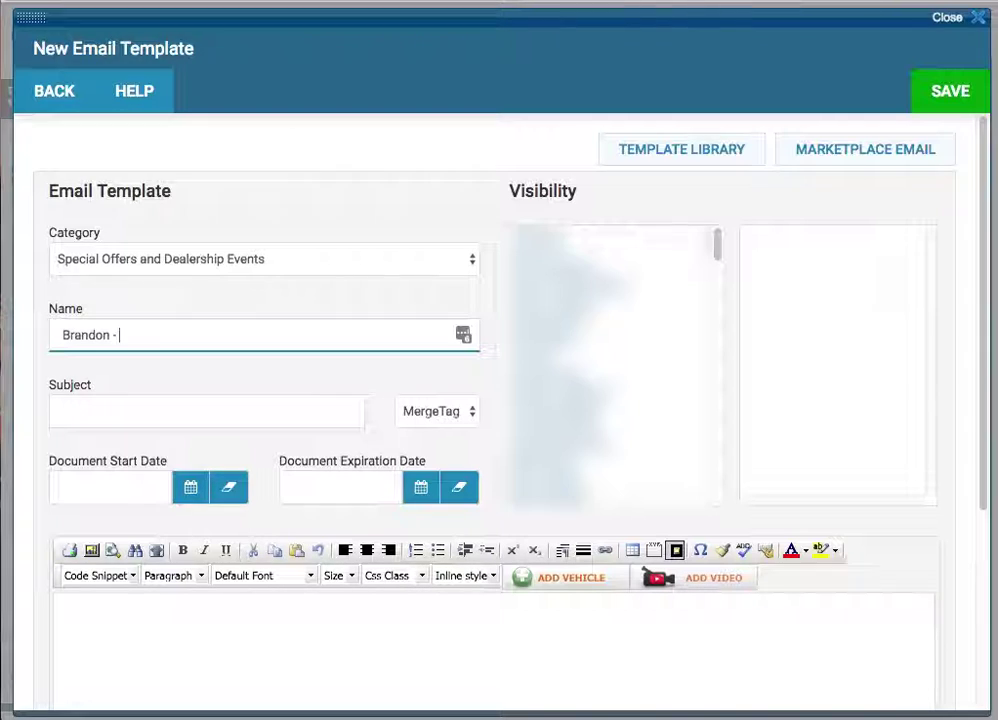
type(" 1st Email To Send")
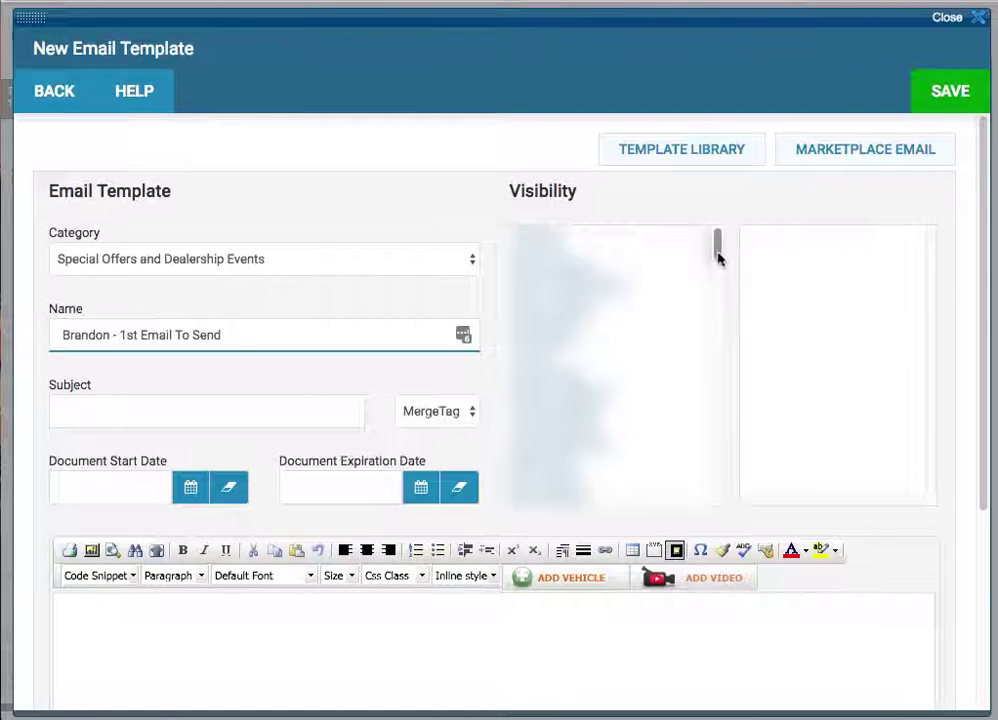
- Grant one user visibility of the template
left_click_drag(717, 245, 720, 267)
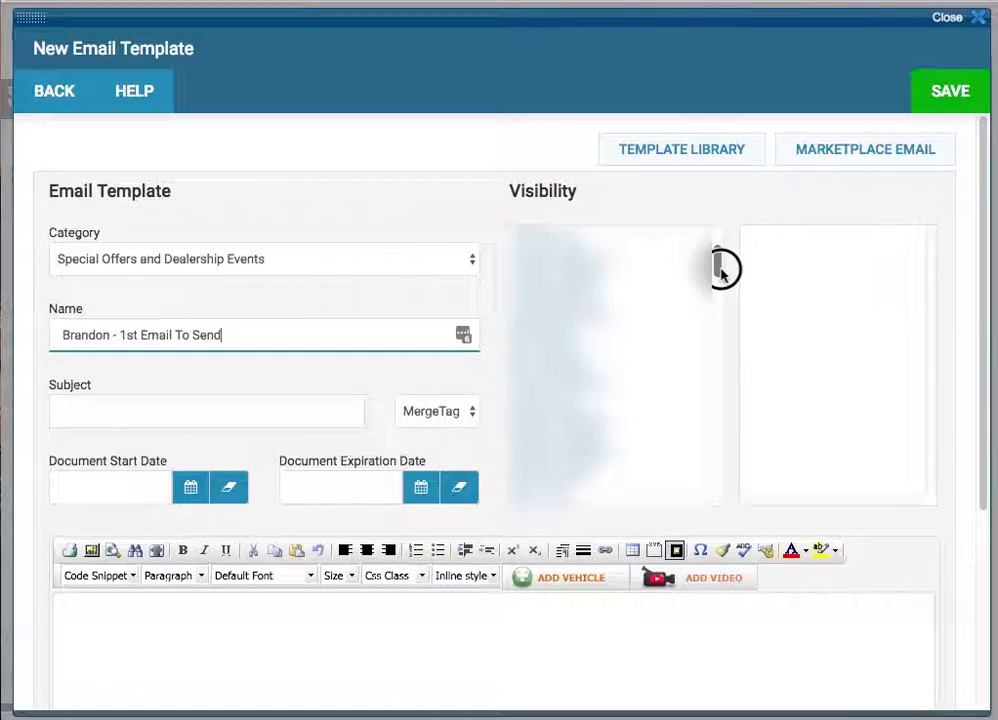
left_click(590, 455)
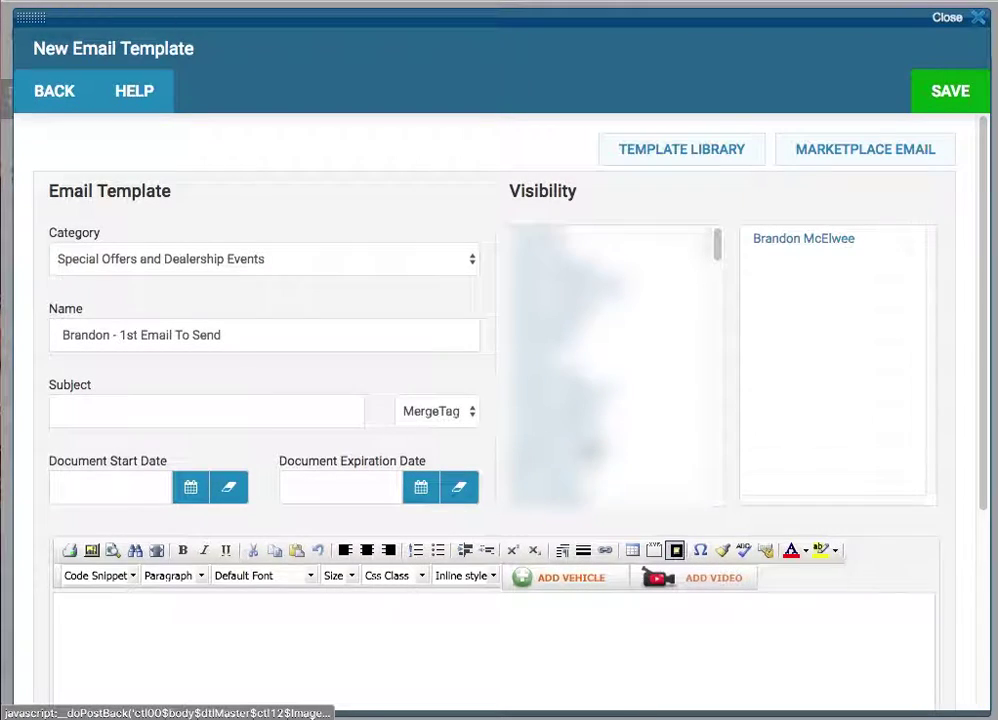
left_click(241, 412)
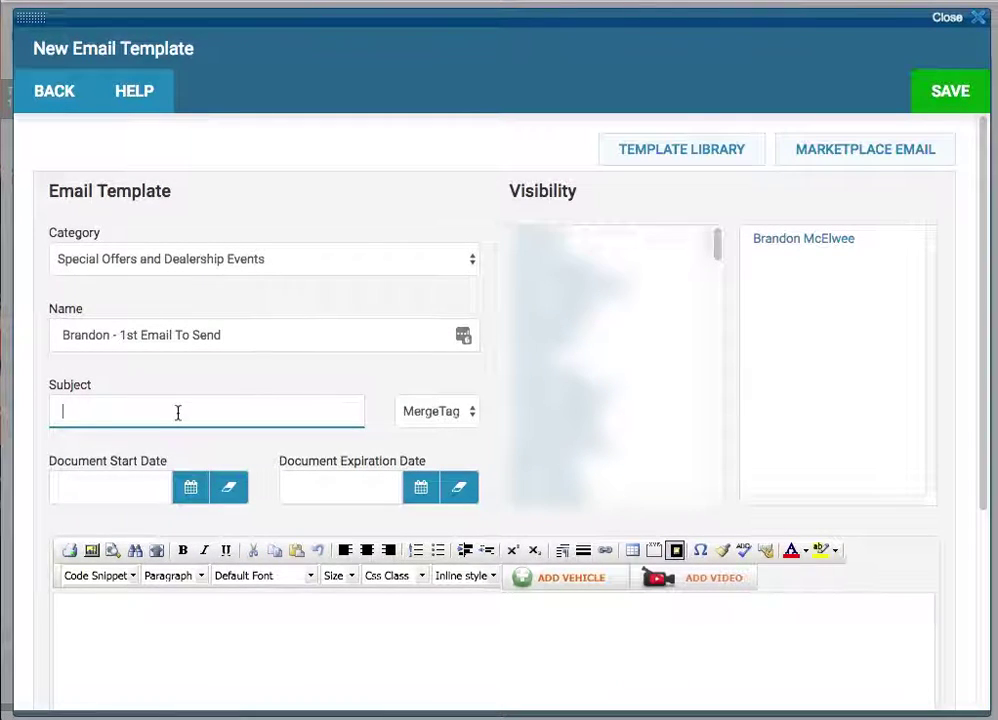
- Set the subject to the First Name merge tag followed by '- Great News For You'
left_click(456, 417)
left_click(450, 500)
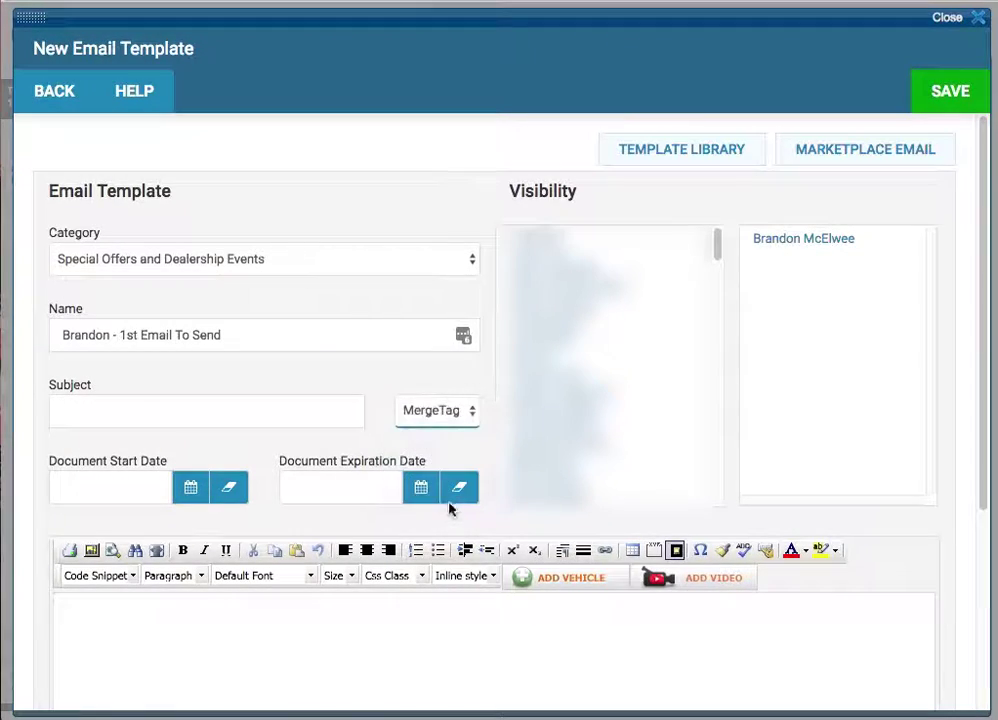
left_click(172, 408)
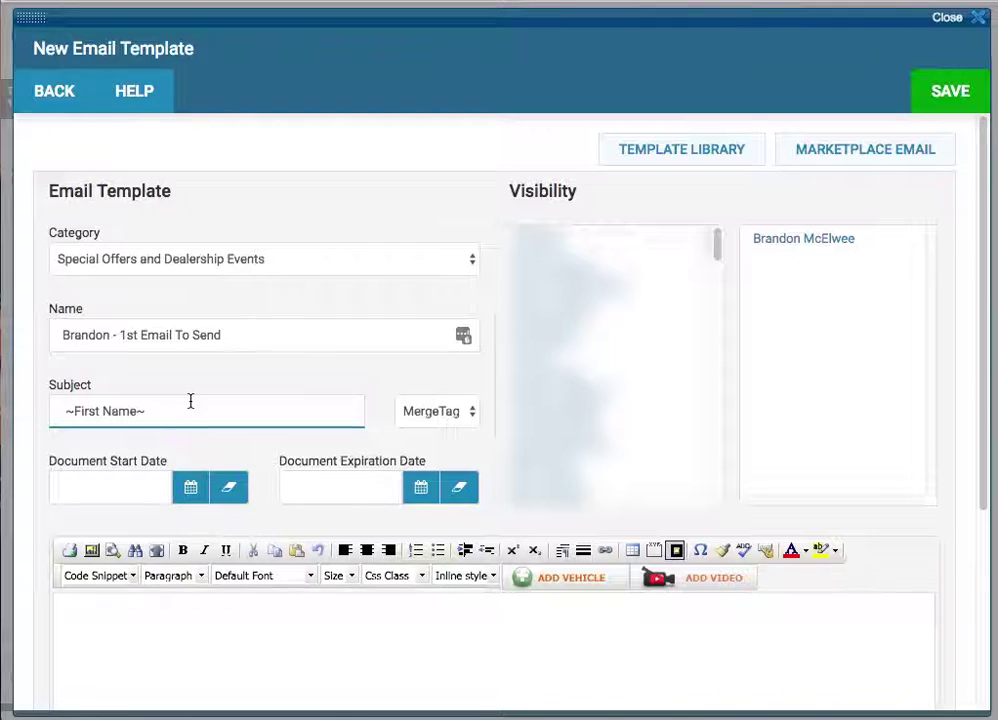
type("- Great News For You")
scroll(543, 513, "down", 3)
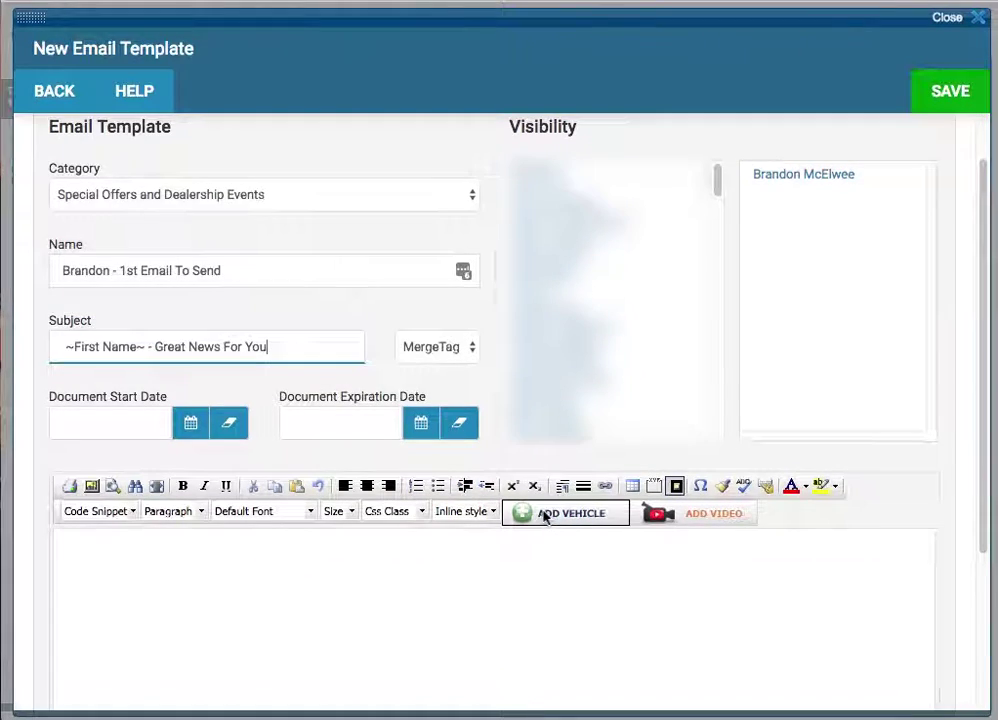
- Insert a 1x1 table into the email body and bring up the Image Manager
scroll(544, 515, "down", 3)
left_click(310, 455)
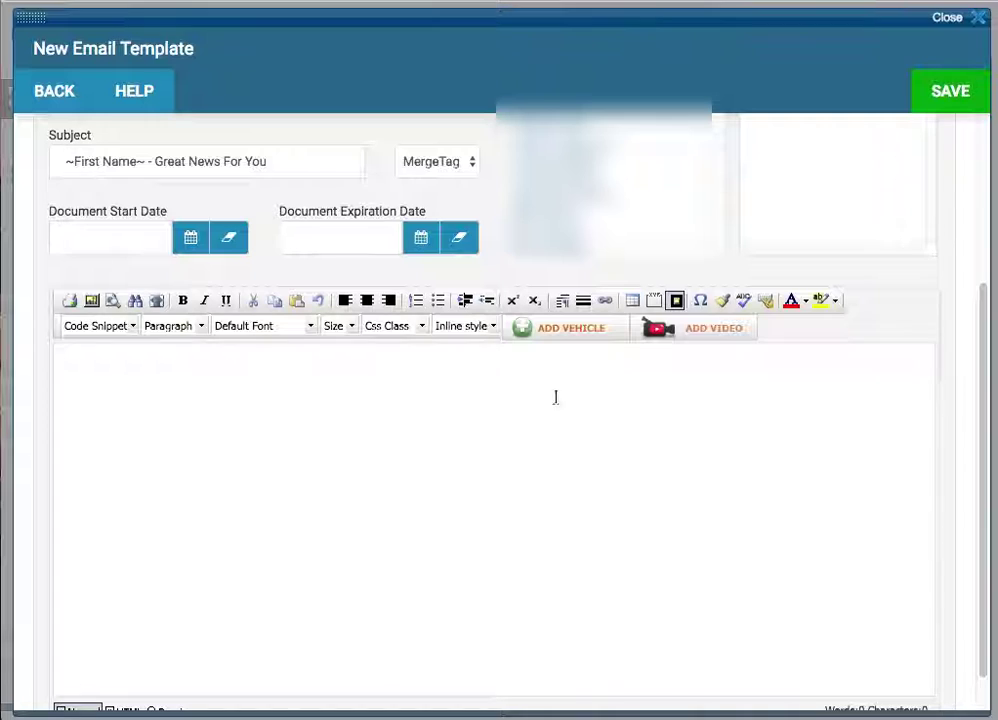
left_click(632, 301)
left_click(633, 320)
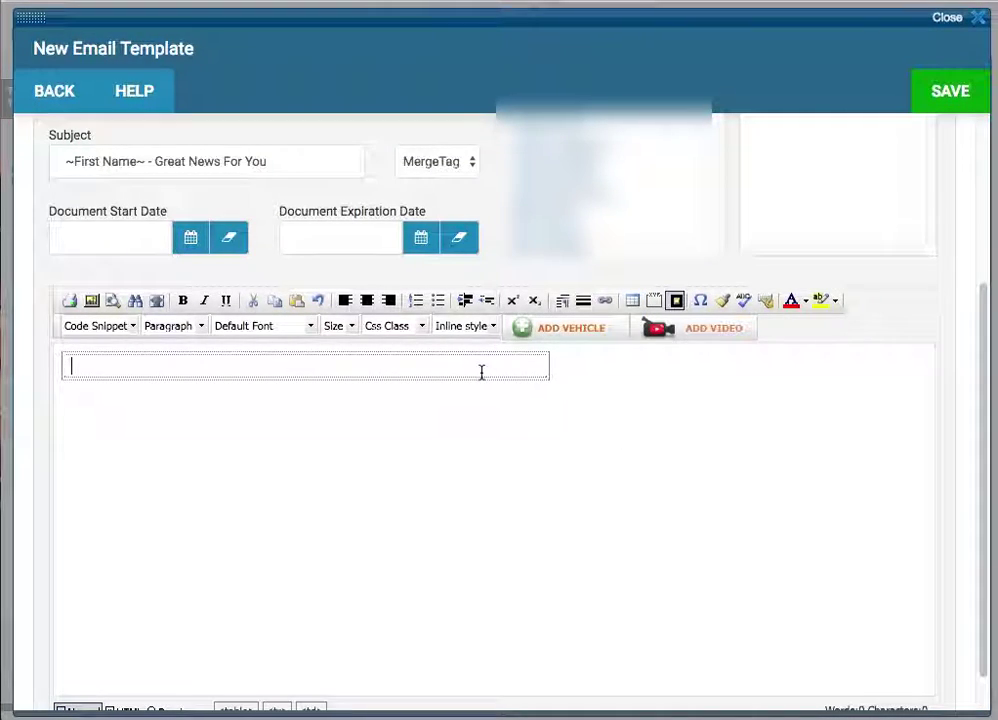
left_click(92, 302)
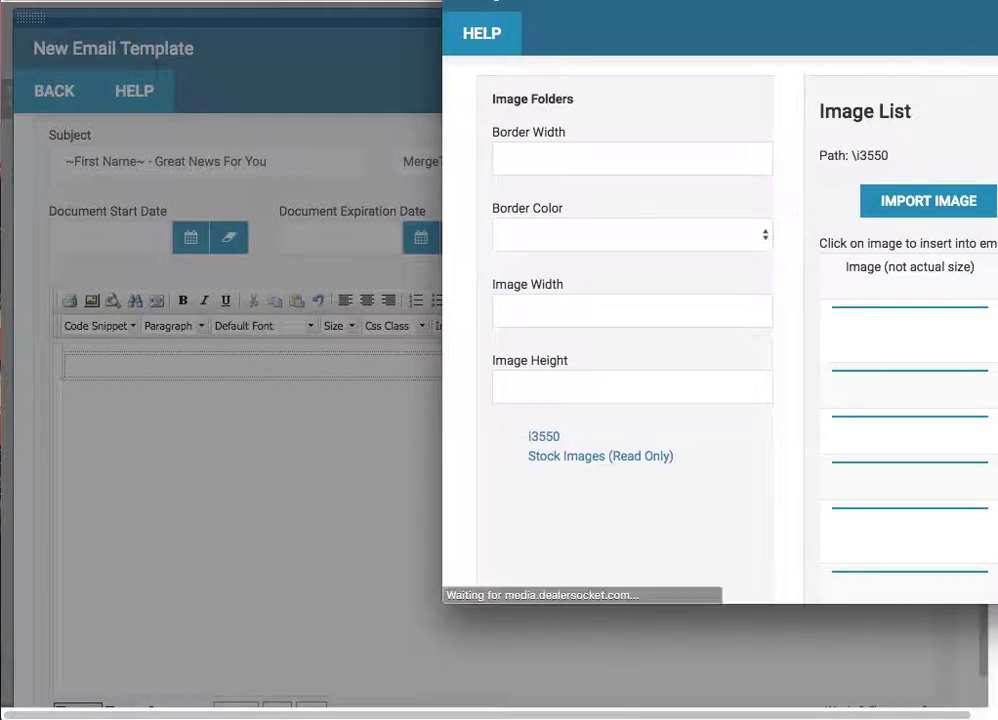
- Insert un_header.jpg from the i3550 TeamHeadersFooters folder into the table cell
left_click_drag(555, 1, 155, 40)
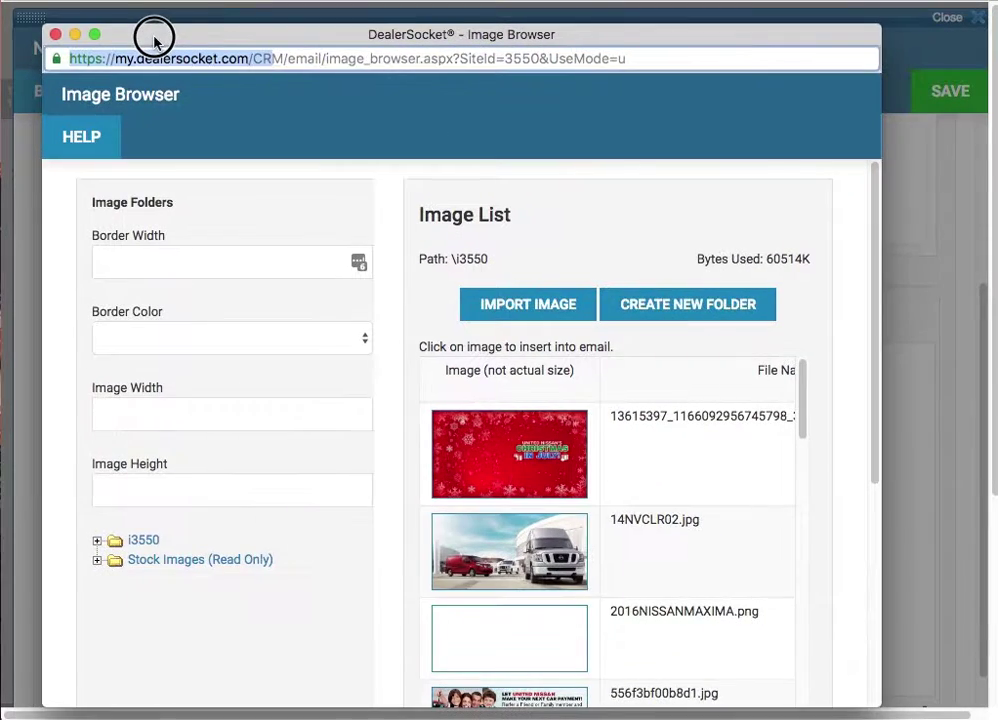
left_click(97, 542)
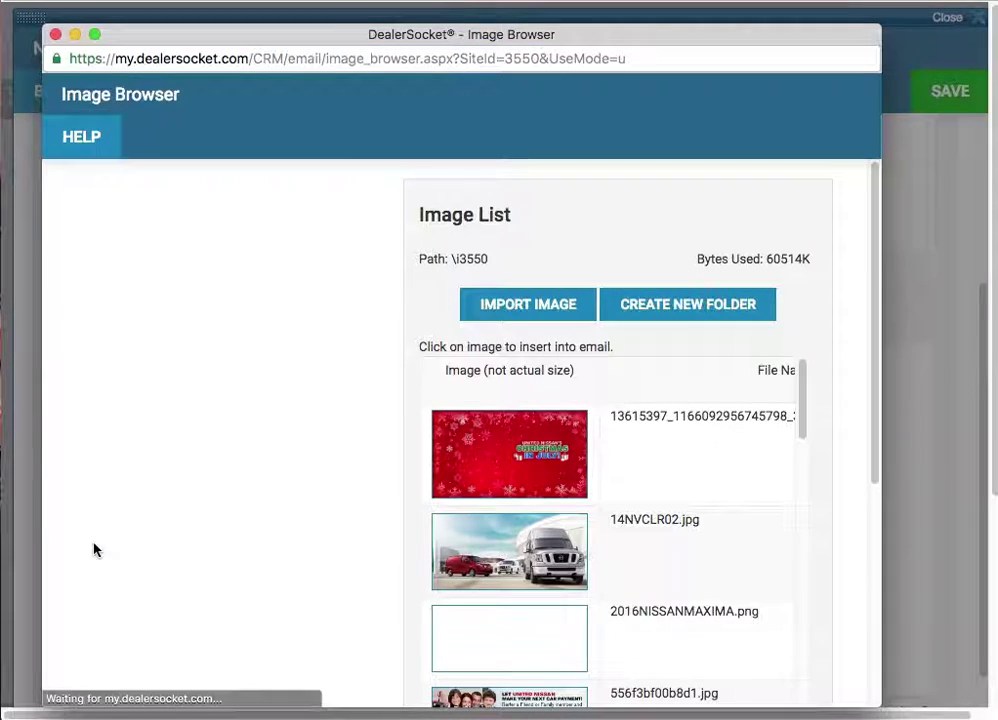
scroll(257, 562, "down", 10)
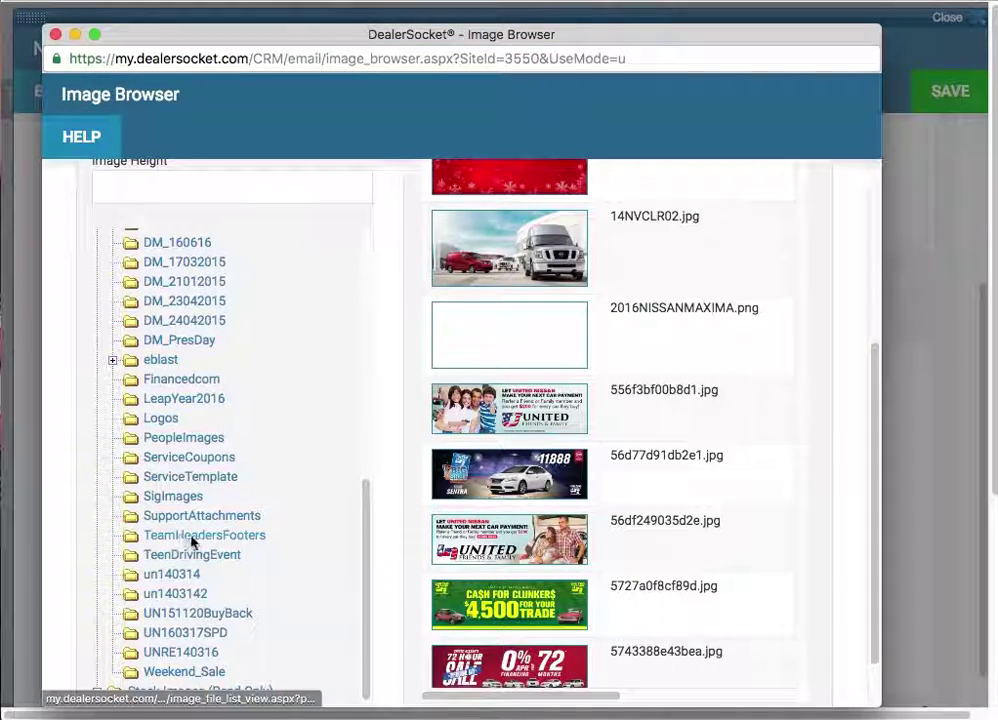
left_click(197, 541)
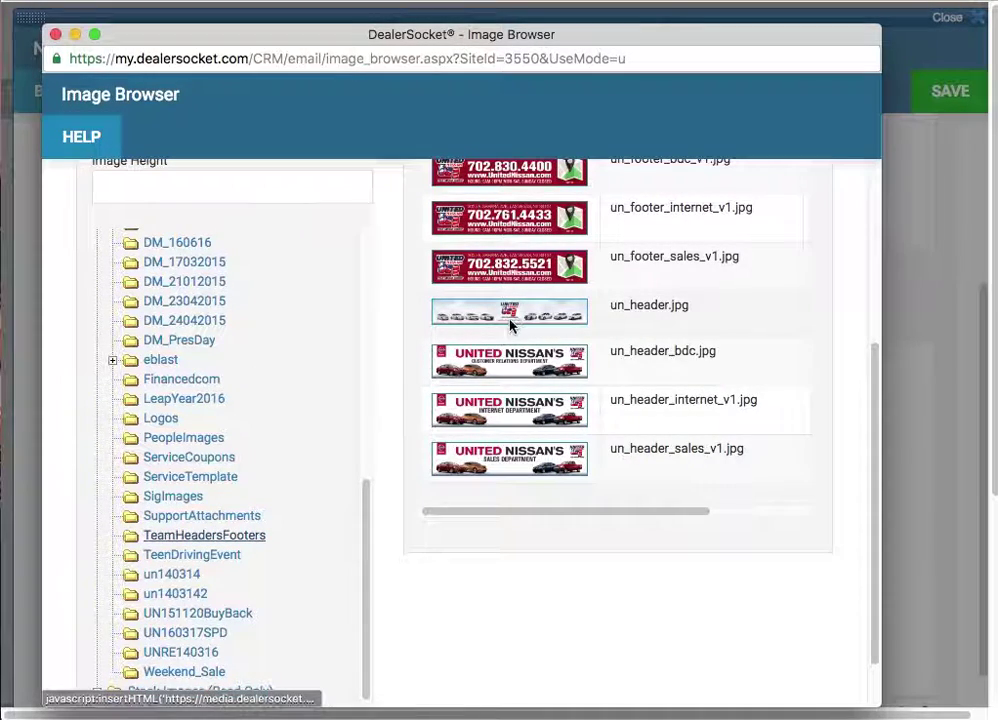
left_click(511, 322)
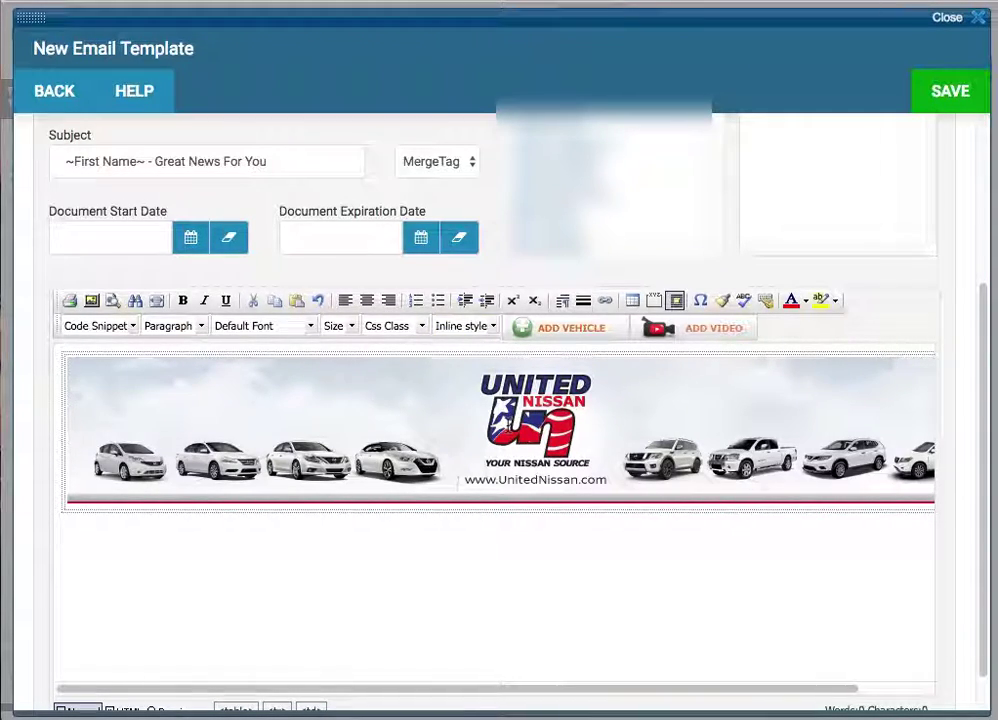
- Change the banner width from 960 to 650, keeping proportions so it becomes 650 × 101
double_click(508, 430)
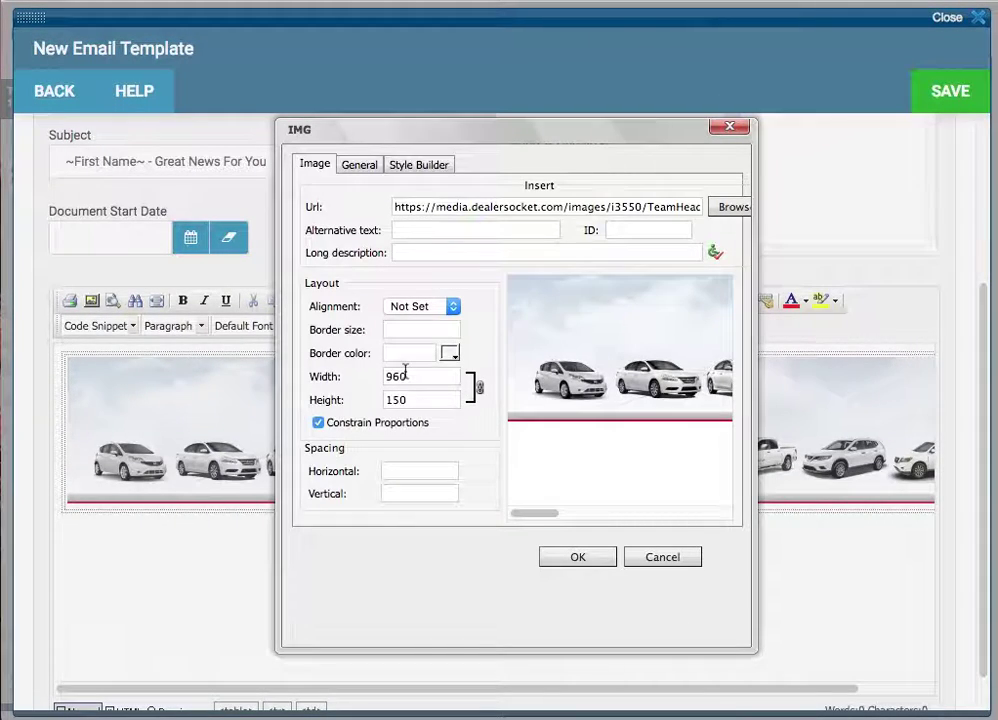
left_click(392, 375)
double_click(385, 375)
type("650")
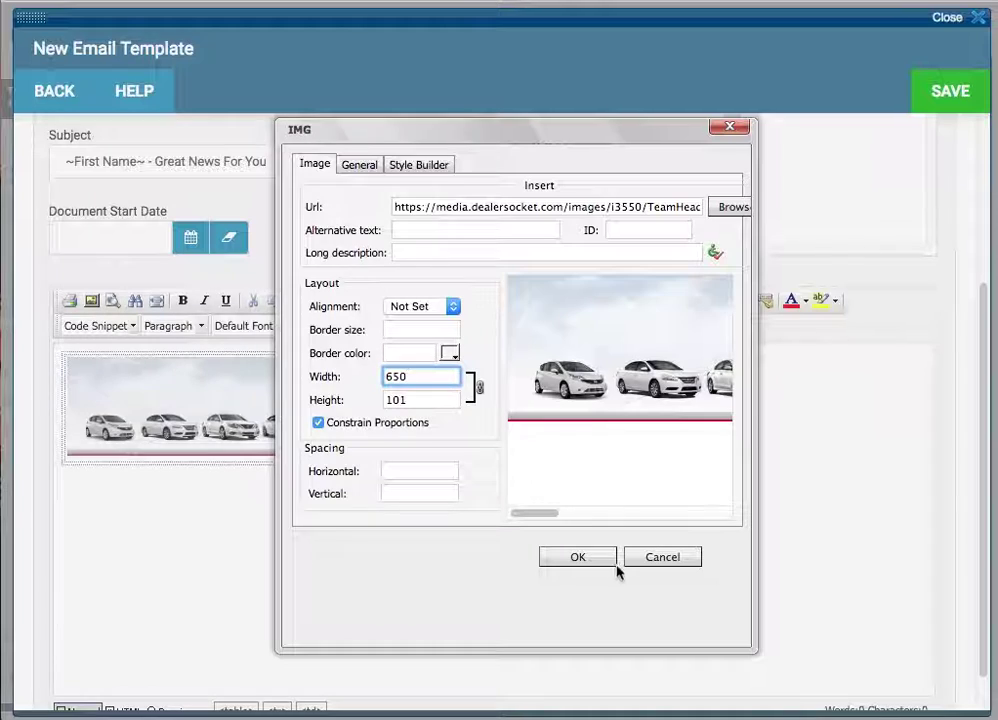
left_click(606, 560)
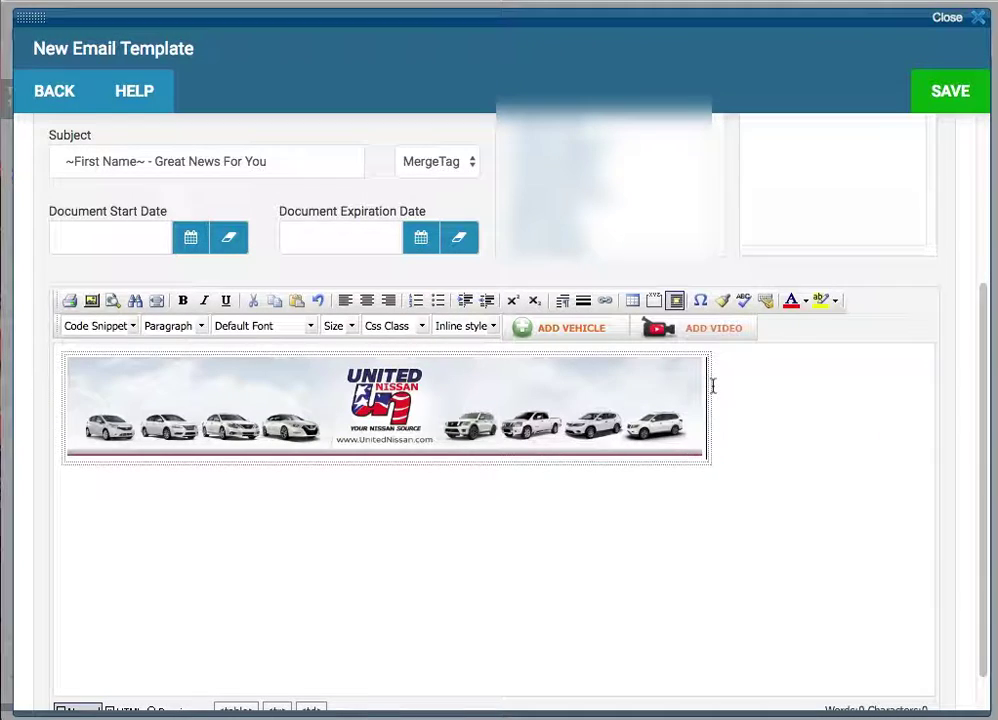
- Add a 'Hello ~First Name~,' greeting on a new line below the banner
left_click(713, 386)
key("Return")
key("Return")
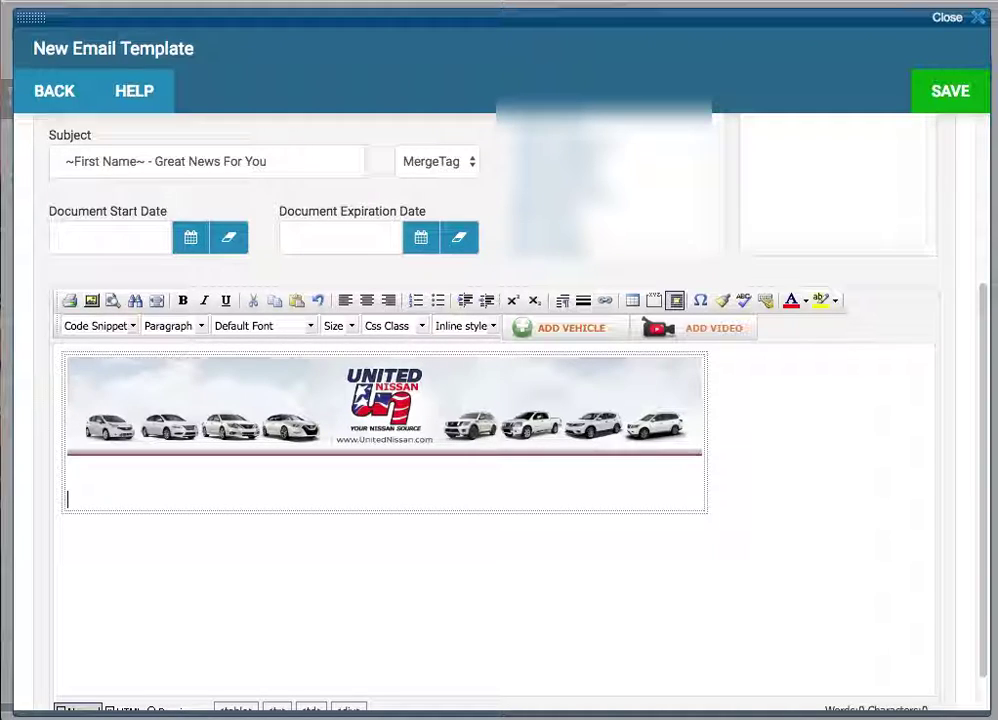
type("Hello")
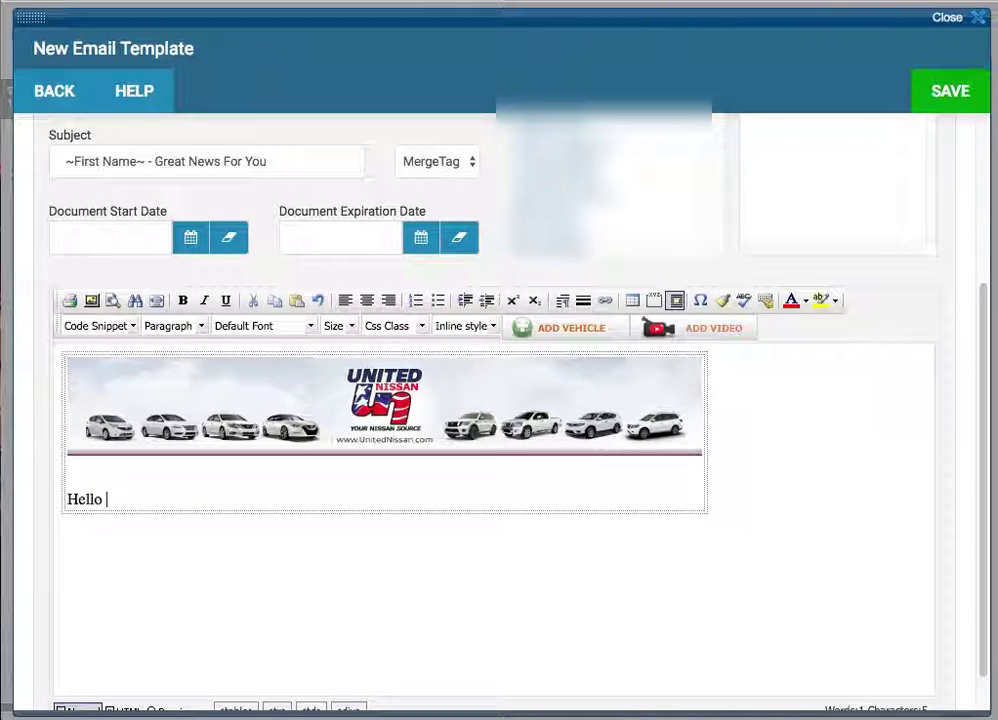
left_click(118, 330)
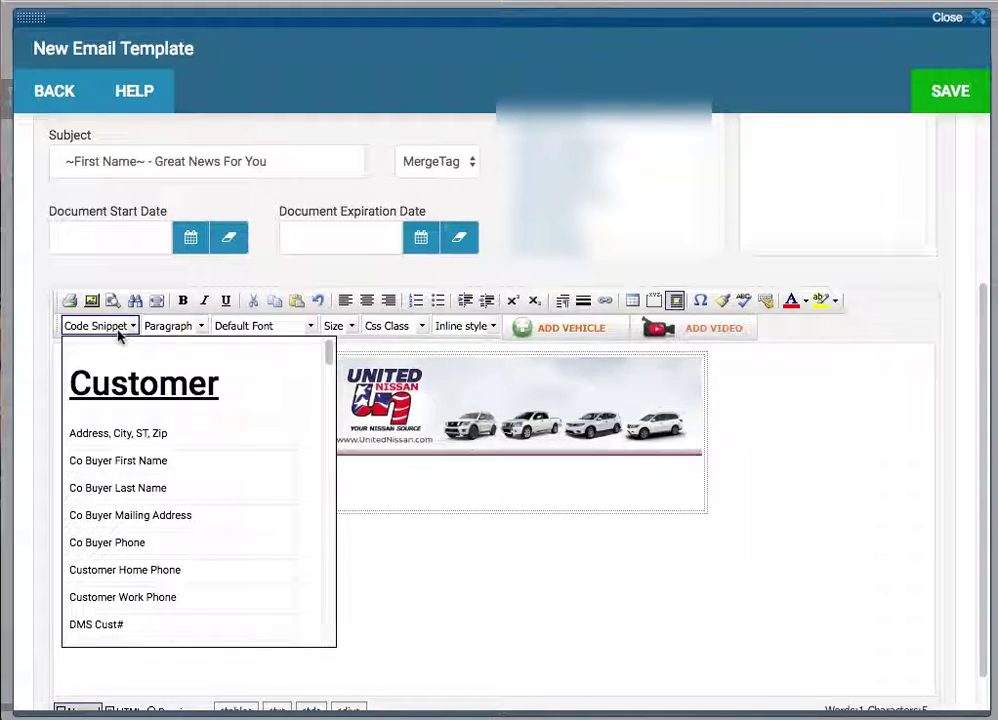
left_click_drag(323, 352, 327, 370)
left_click(136, 552)
type(",")
key("Return")
key("Return")
- Add a 'Type Here' body line and a 'Sincerely,' sign-off below the greeting
type("Ty")
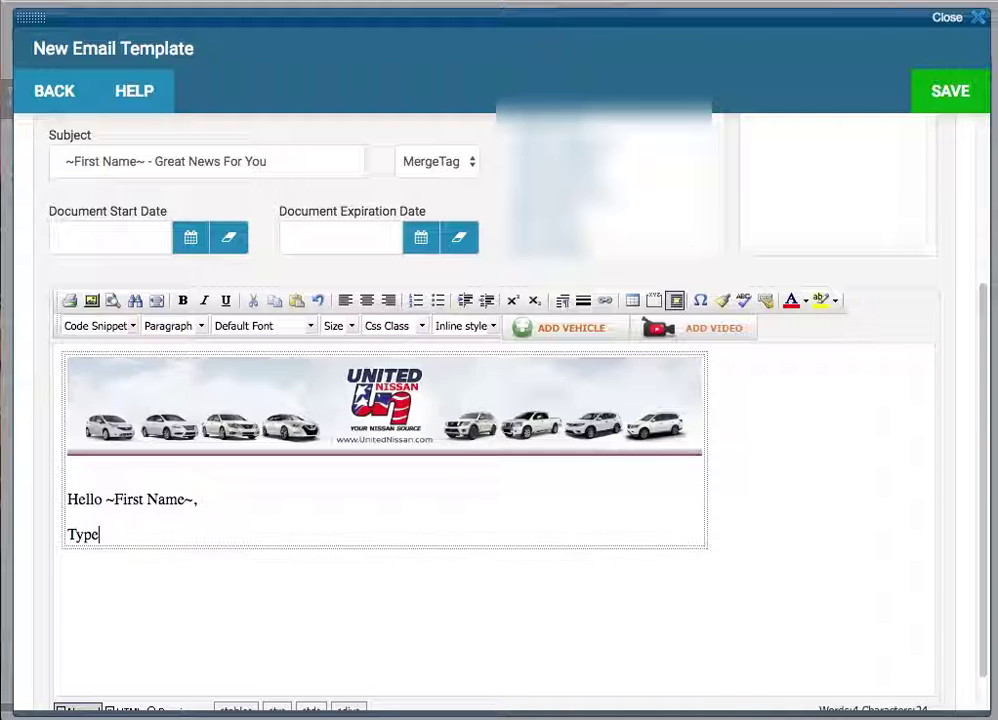
type("pe")
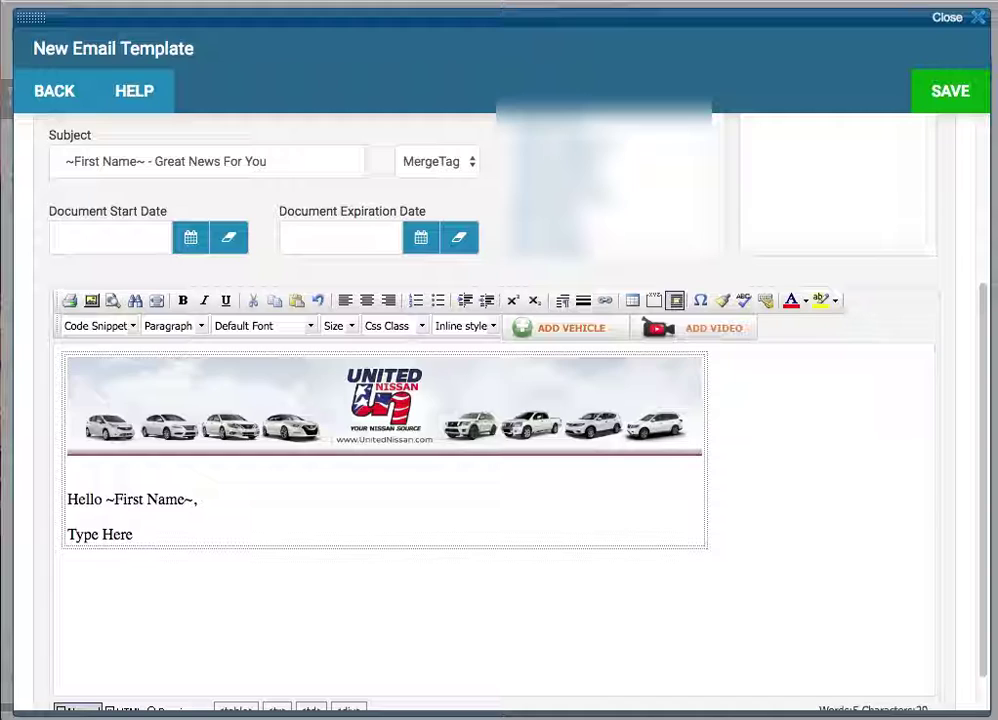
key("Return")
key("Return")
type("Sincerely,")
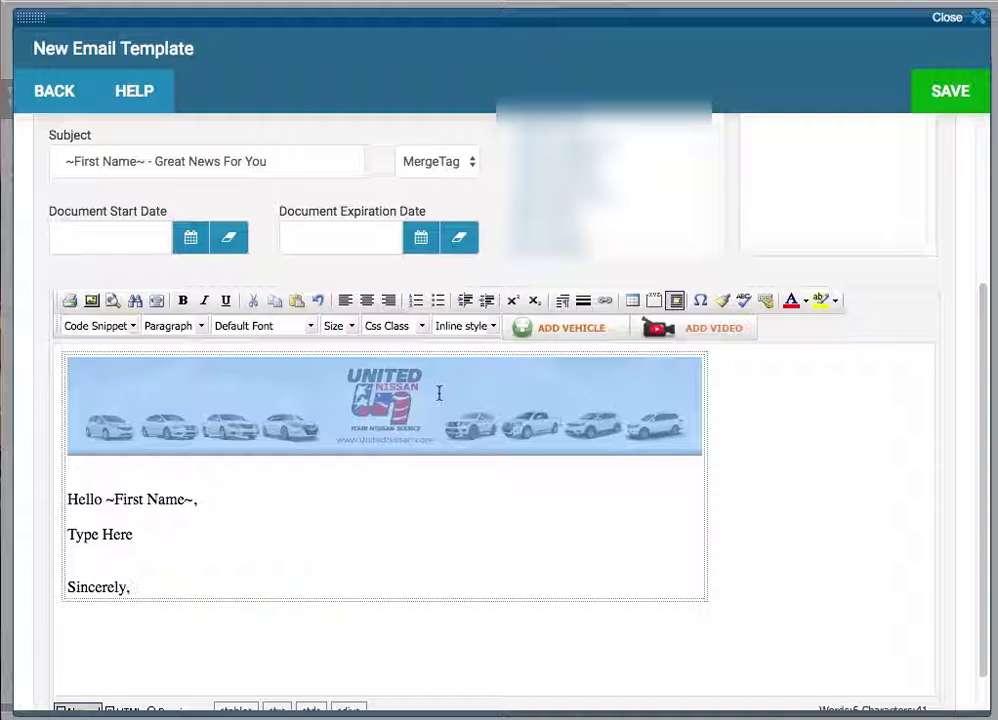
left_click_drag(439, 392, 564, 352)
left_click(603, 306)
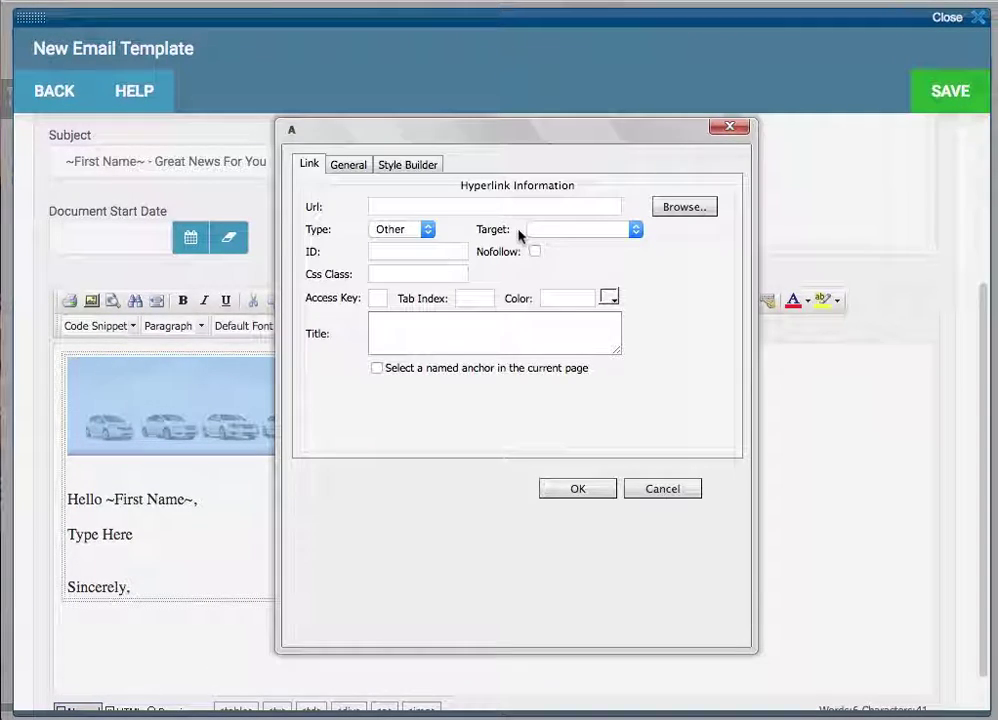
left_click(499, 207)
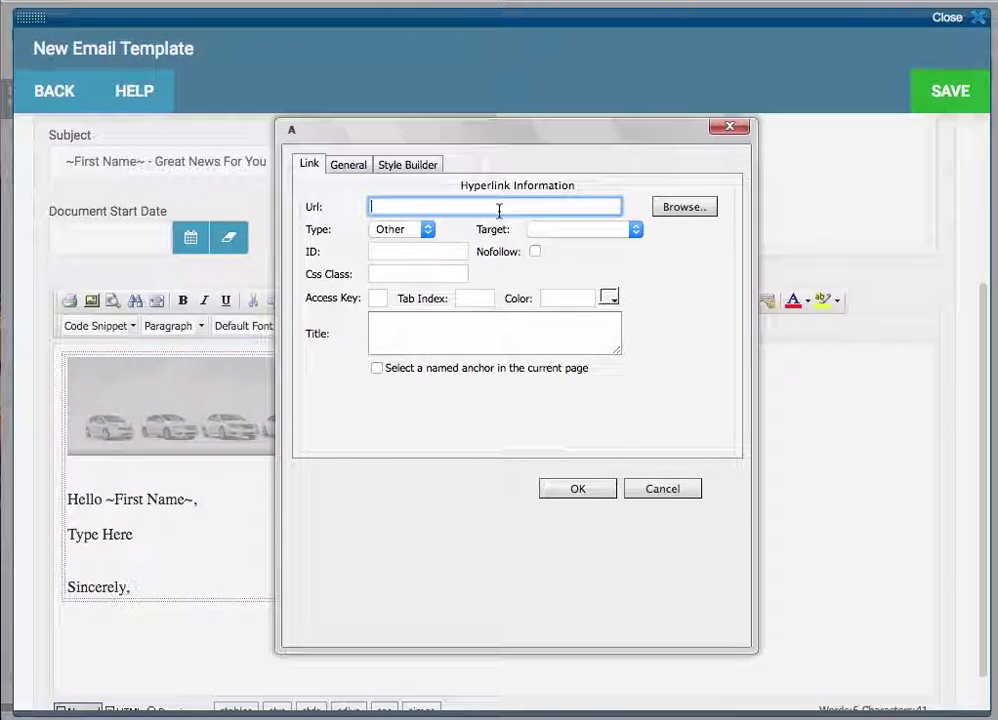
type("www.uniyted")
key("BackSpace")
key("BackSpace")
type("tednissan.com")
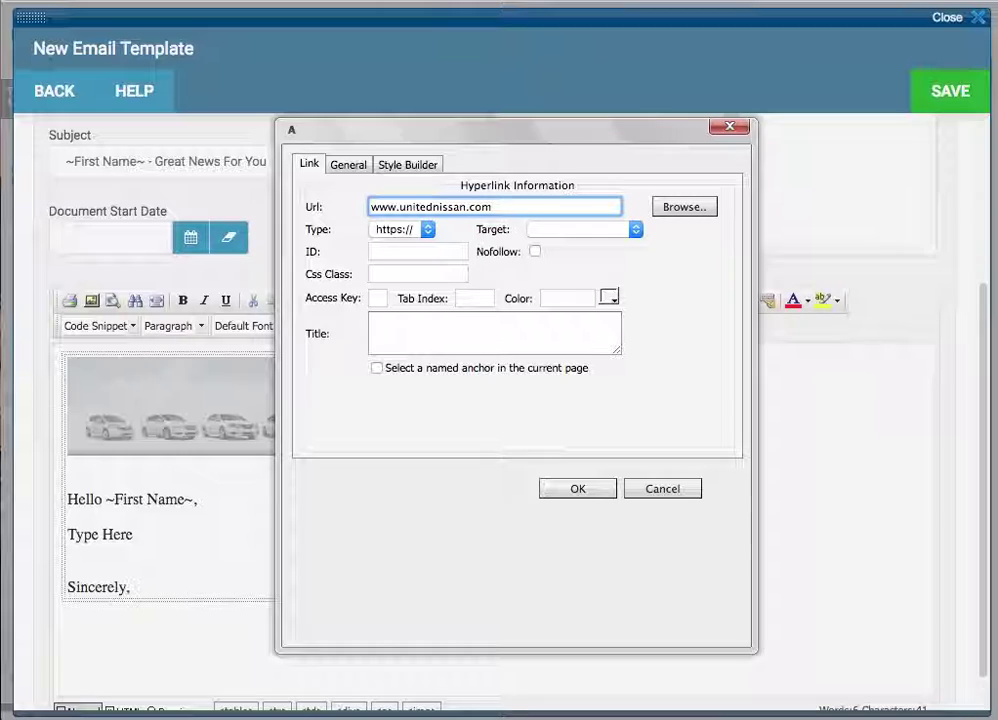
left_click(412, 228)
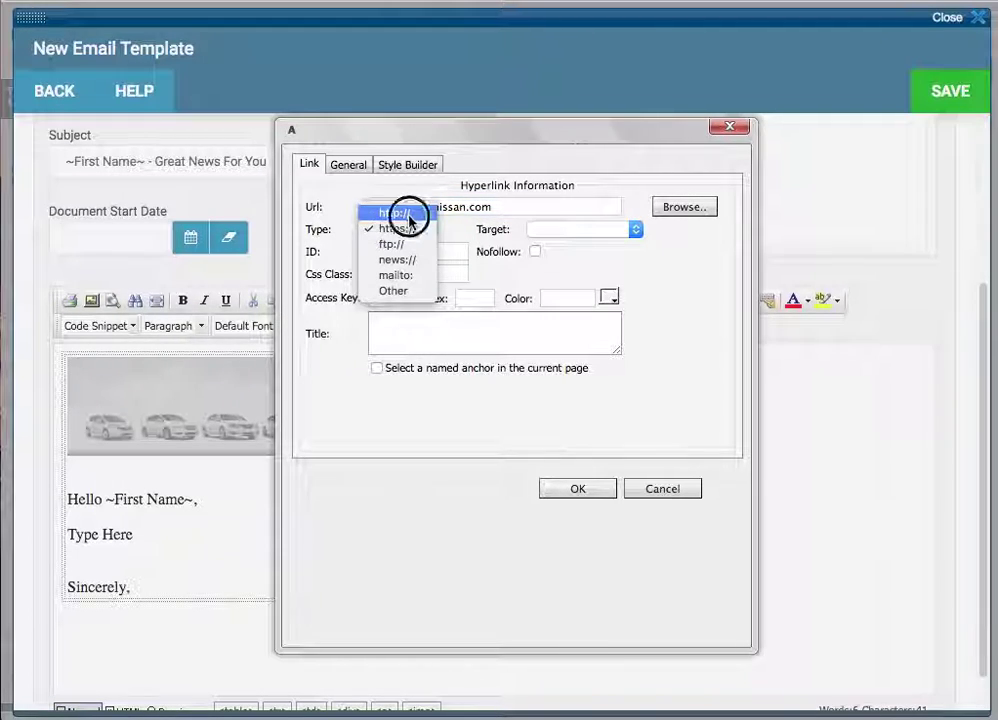
left_click(410, 215)
left_click(578, 231)
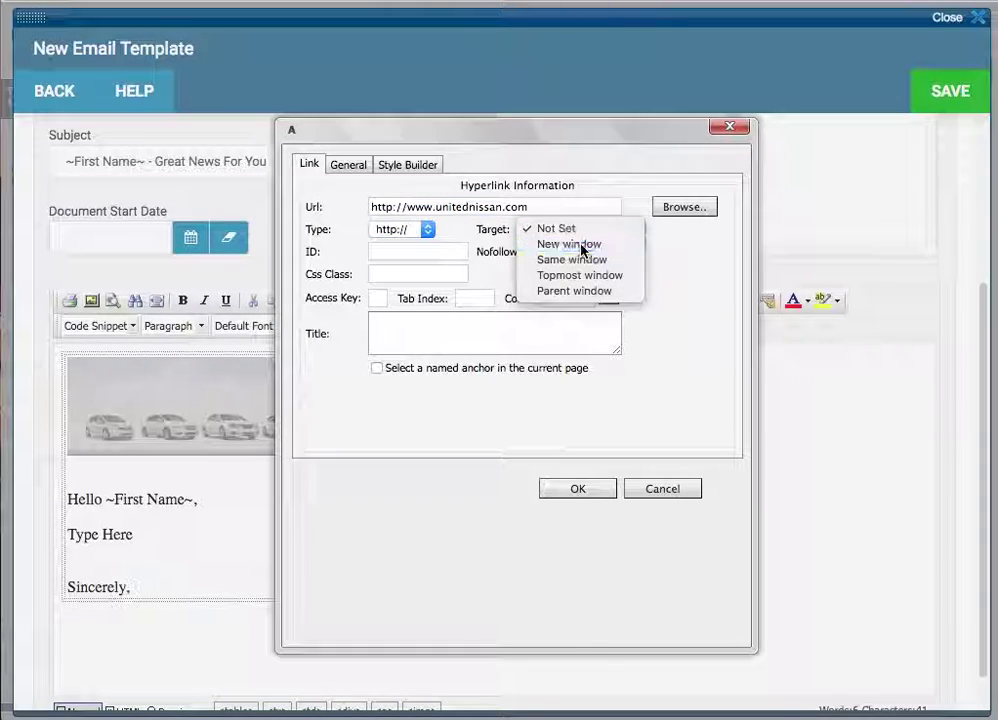
left_click(580, 245)
left_click(583, 489)
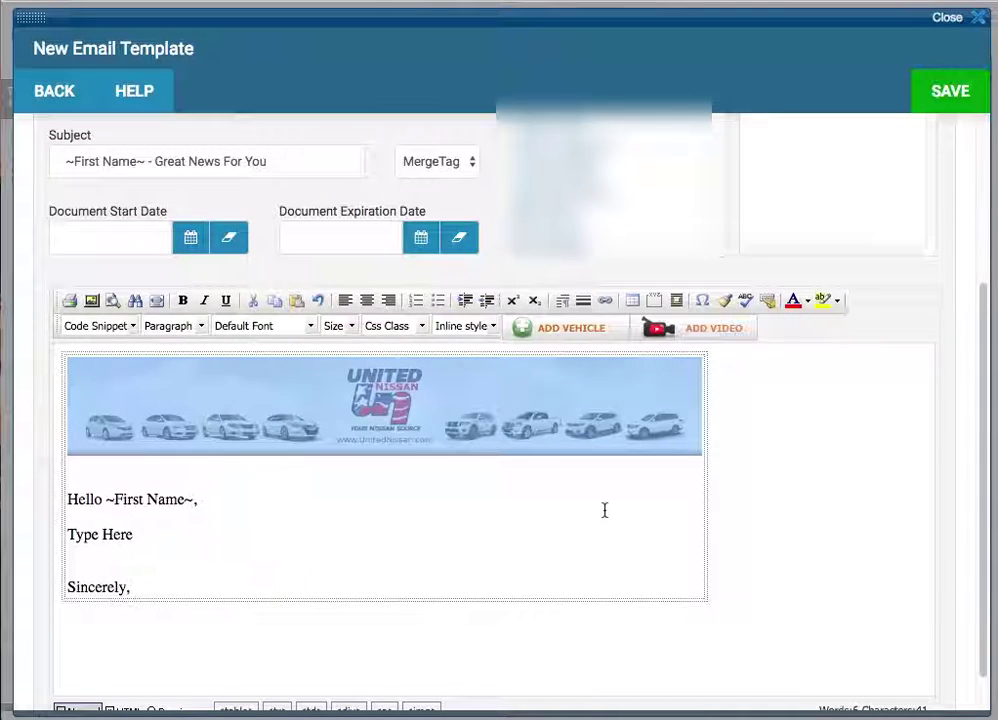
left_click(604, 520)
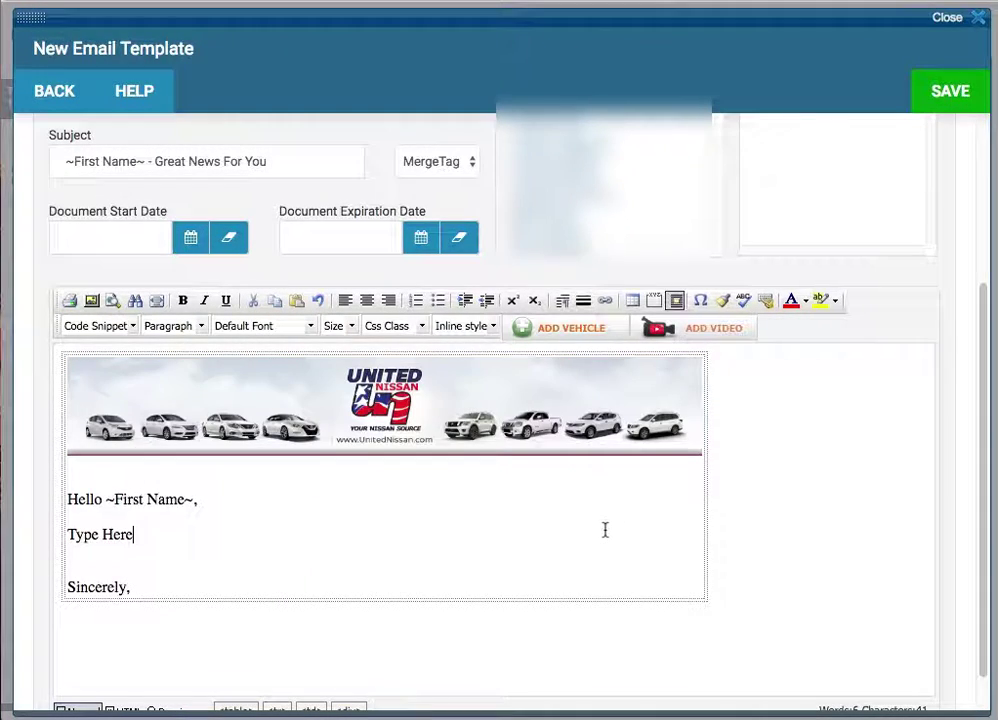
- Save the finished email template
left_click(950, 95)
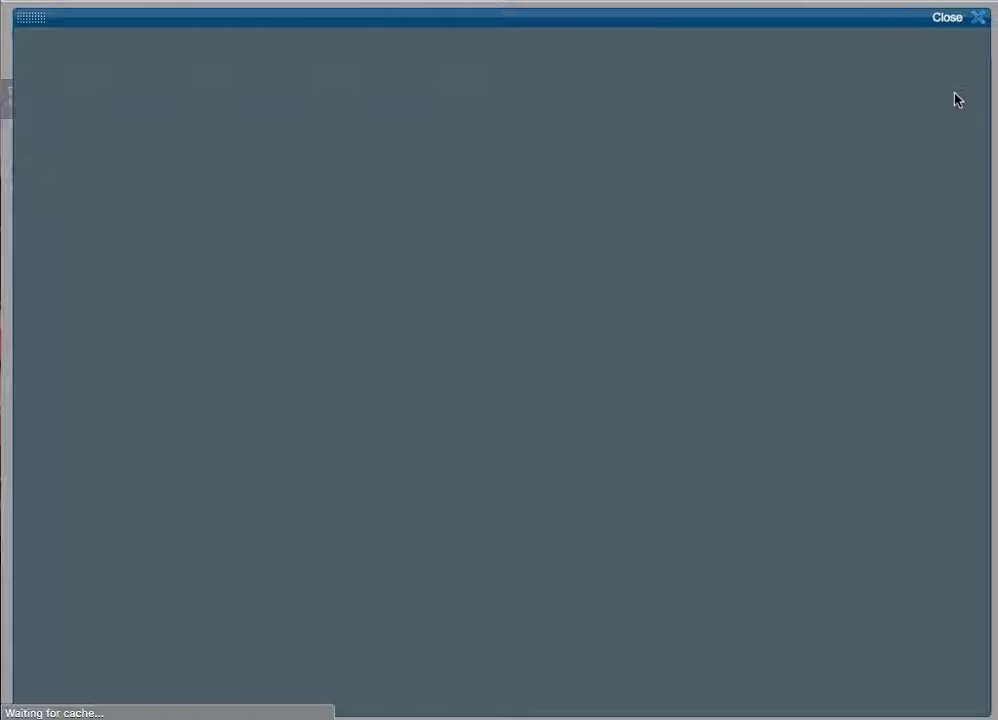